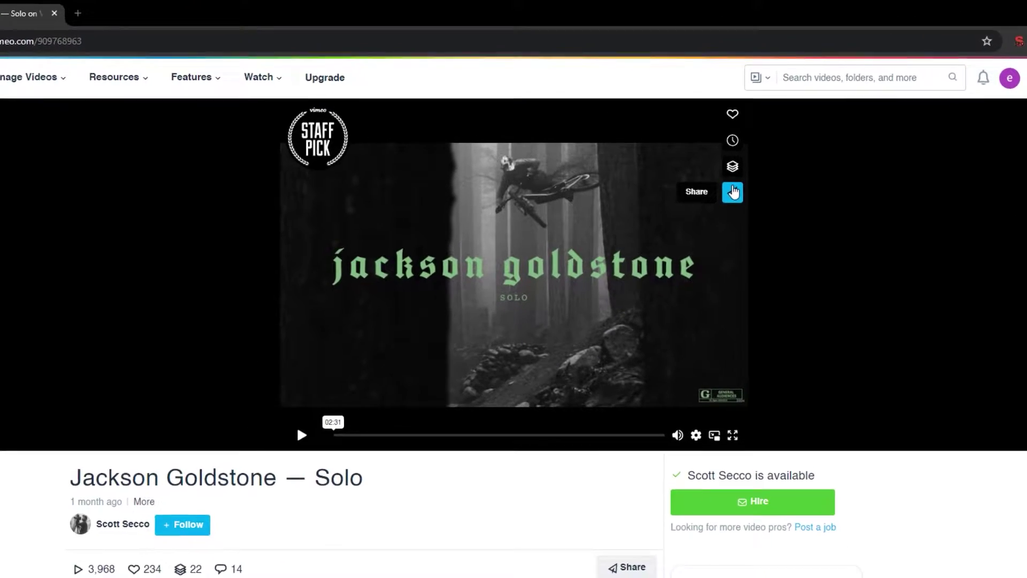
Open the Vimeo embed options for Jackson Goldstone — Solo and choose Responsive sizing.
{"action": "left_click", "coordinate": [693, 158]}
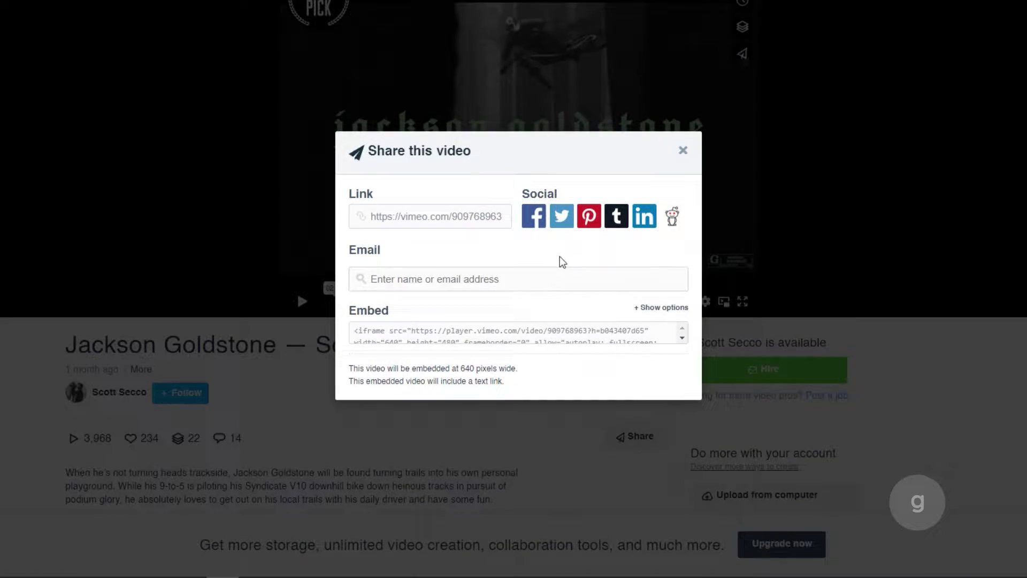
{"action": "left_click", "coordinate": [662, 305]}
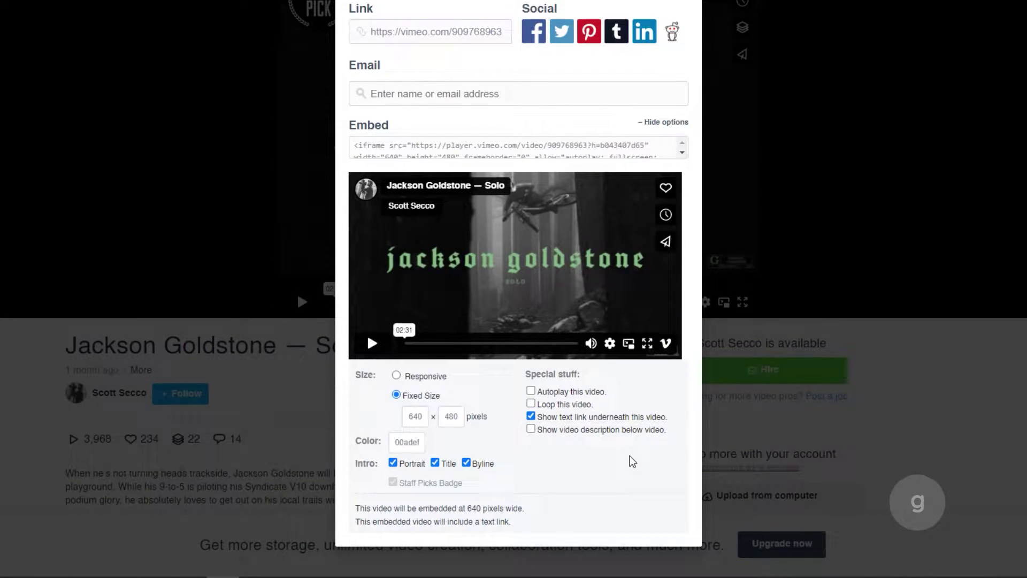
{"action": "scroll", "coordinate": [642, 458], "scroll_direction": "up", "scroll_amount": 1}
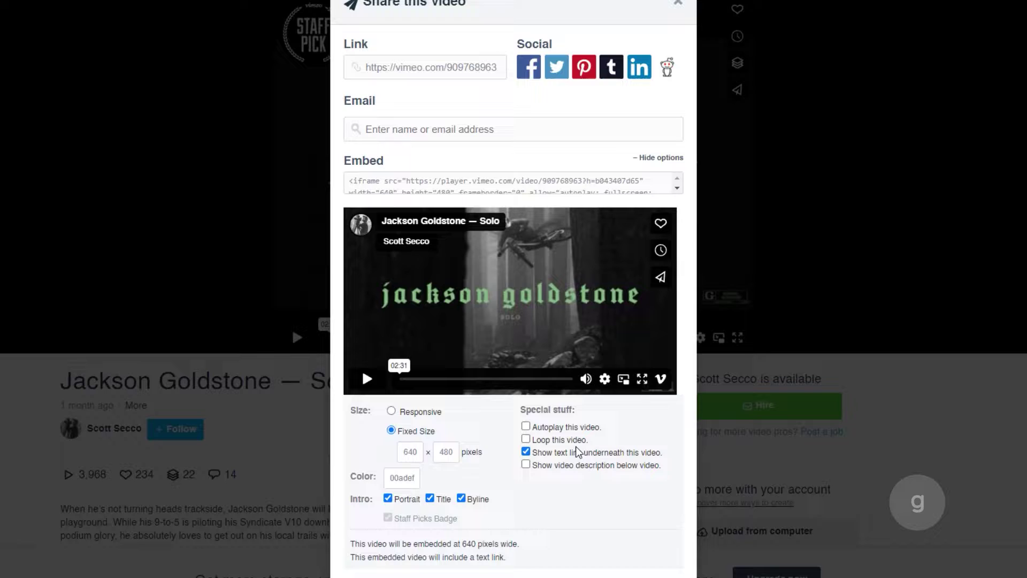
{"action": "left_click", "coordinate": [391, 412]}
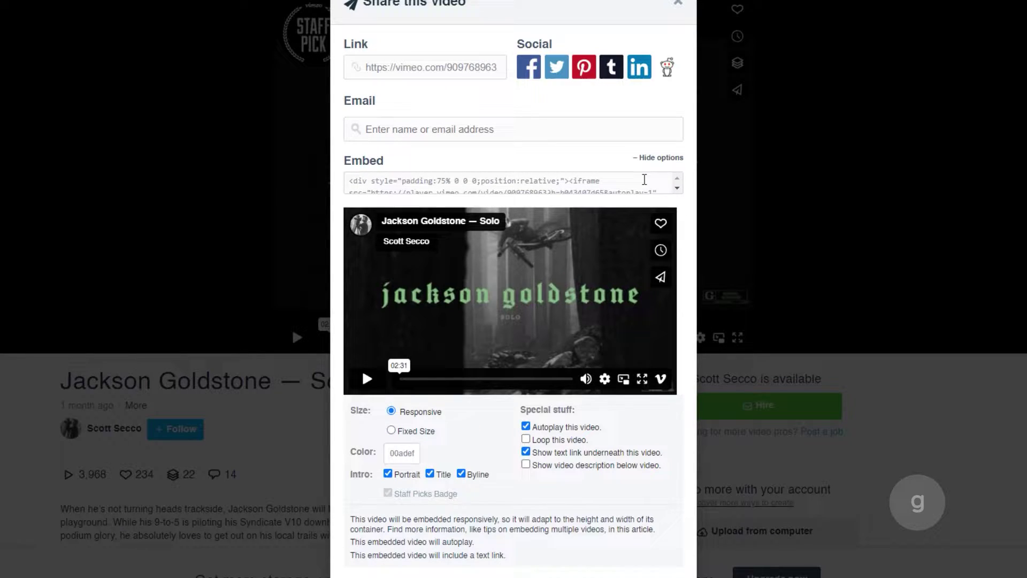
Remove the text link and select the updated autoplay embed code.
{"action": "left_click", "coordinate": [655, 183]}
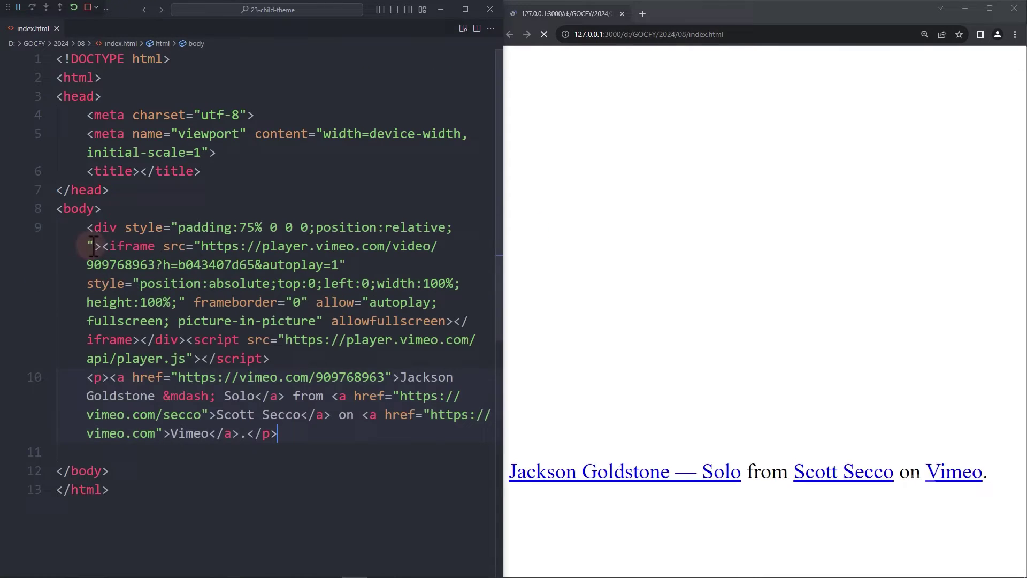
{"action": "left_click", "coordinate": [141, 209]}
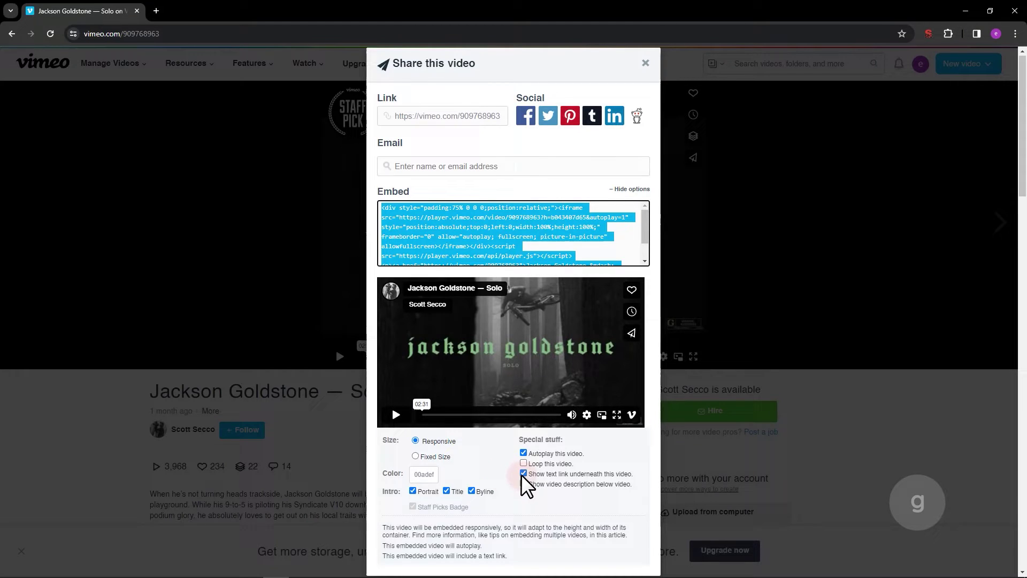
{"action": "left_click", "coordinate": [524, 473]}
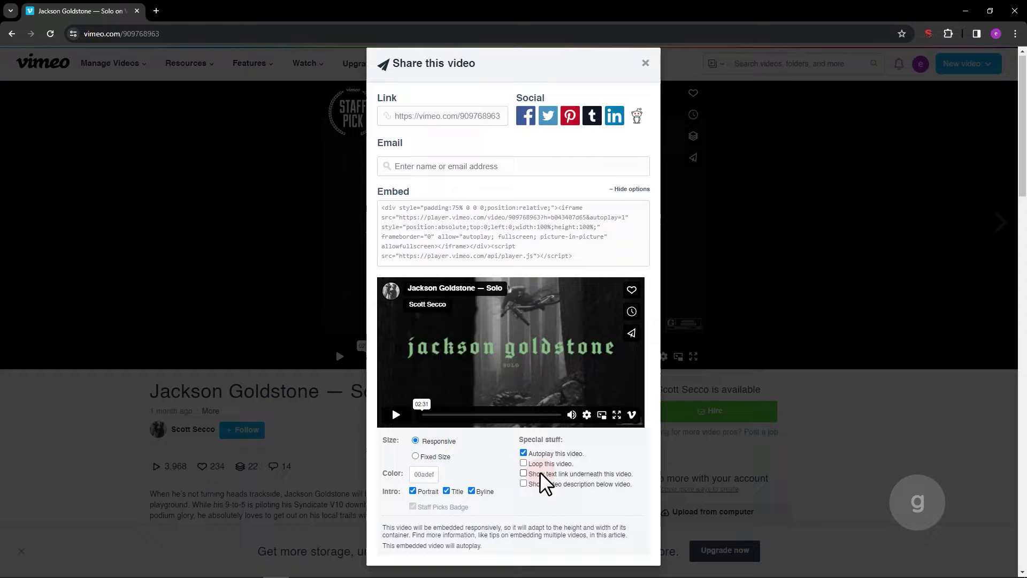
{"action": "left_click", "coordinate": [535, 231]}
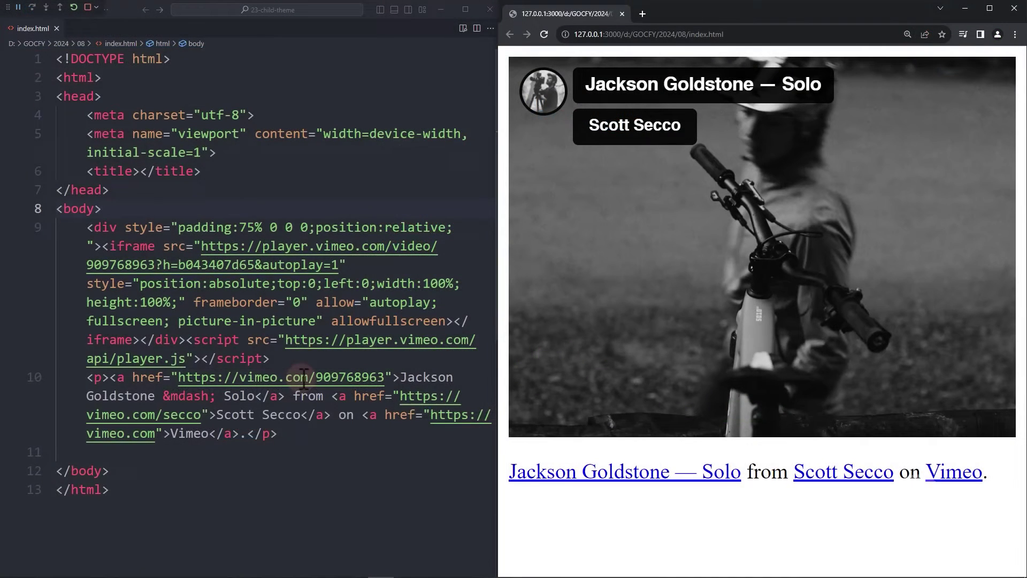
Paste a second embed copy on a new line after line 10's </p>, then pause the first preview video.
{"action": "left_click", "coordinate": [299, 325]}
{"action": "key", "text": "Return"}
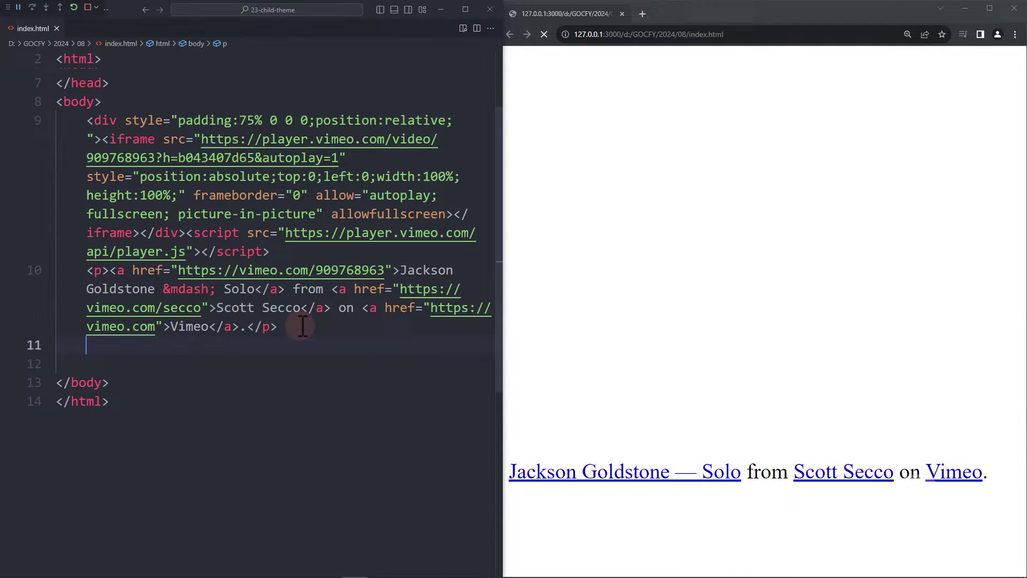
{"action": "type", "text": "<div style=\"padding:75% 0 0 0;position:relative;\"><iframe src=\"https://player.vimeo.com/video/909768963?h=b043407d65&autoplay=1\" style=\"position:absolute;top:0;left:0;width:100%;height:100%;\" frameborder=\"0\" allow=\"autoplay; fullscreen; picture-in-picture\" allowfullscreen></iframe></div><script src=\"https://player.vimeo.com/api/player.js\"></script>"}
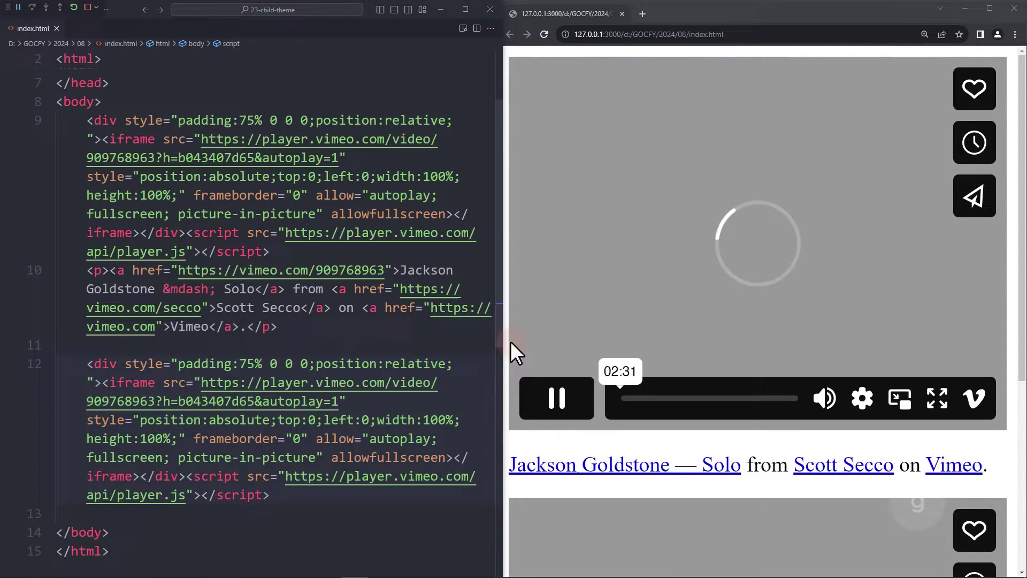
{"action": "left_click", "coordinate": [558, 399]}
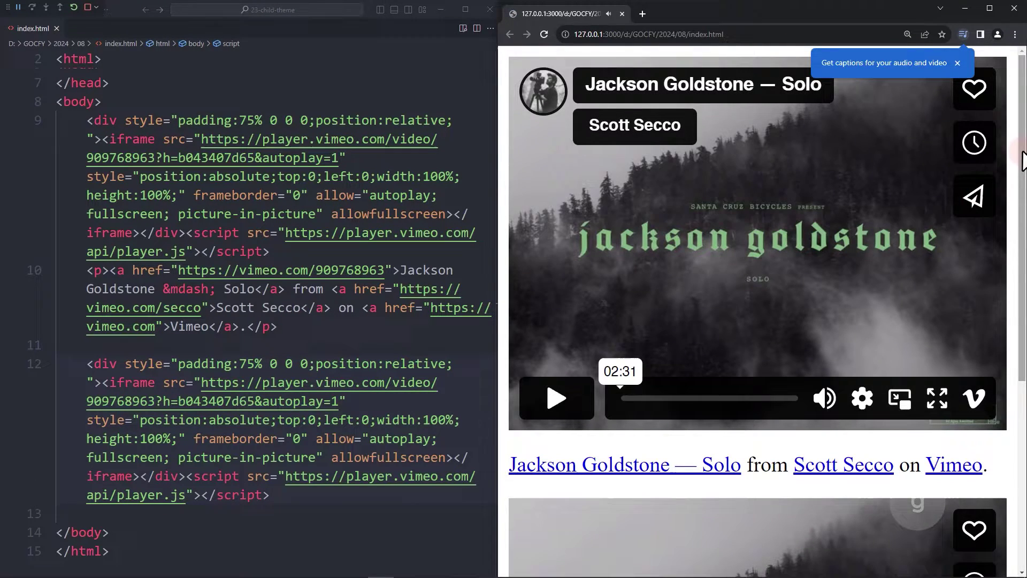
{"action": "scroll", "coordinate": [762, 321], "scroll_direction": "down", "scroll_amount": 2}
{"action": "left_click_drag", "start_coordinate": [1021, 285], "coordinate": [1021, 133]}
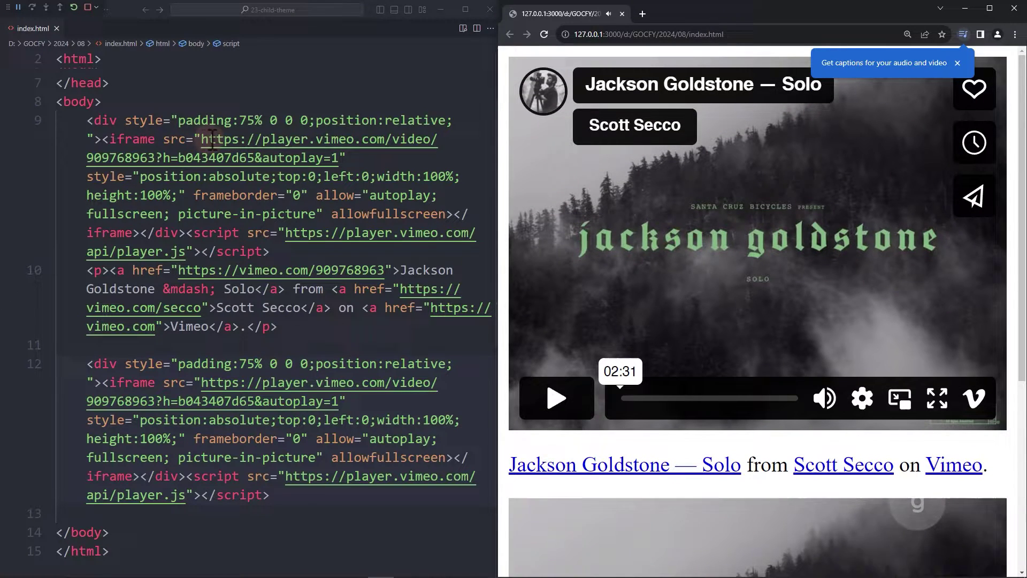
{"action": "scroll", "coordinate": [690, 353], "scroll_direction": "down", "scroll_amount": 1}
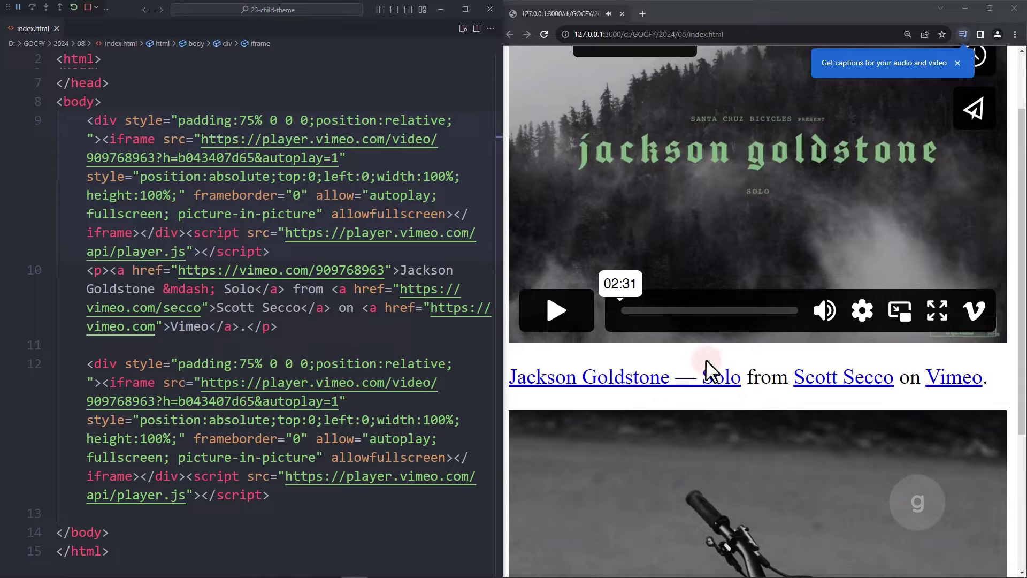
{"action": "scroll", "coordinate": [659, 388], "scroll_direction": "down", "scroll_amount": 1}
{"action": "scroll", "coordinate": [658, 389], "scroll_direction": "up", "scroll_amount": 2}
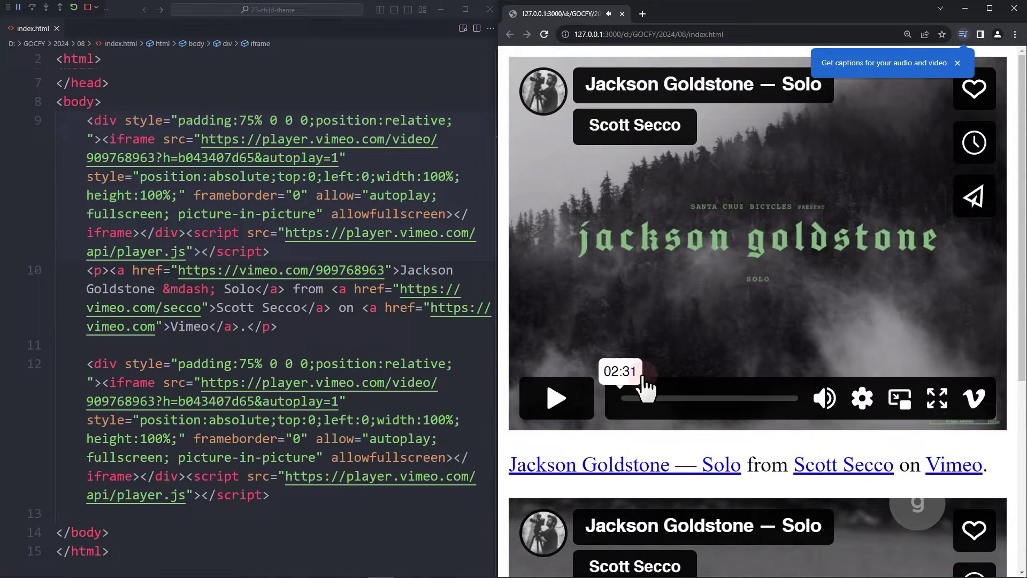
{"action": "mouse_move", "coordinate": [185, 176]}
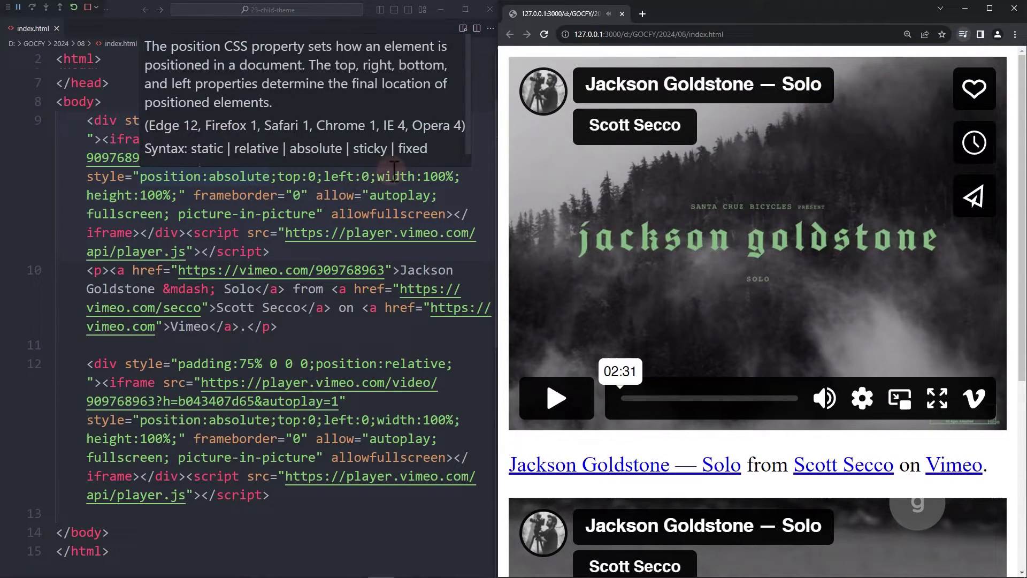
Append &background=1 after autoplay=1 in both iframe src URLs and save index.html.
{"action": "left_click", "coordinate": [386, 255]}
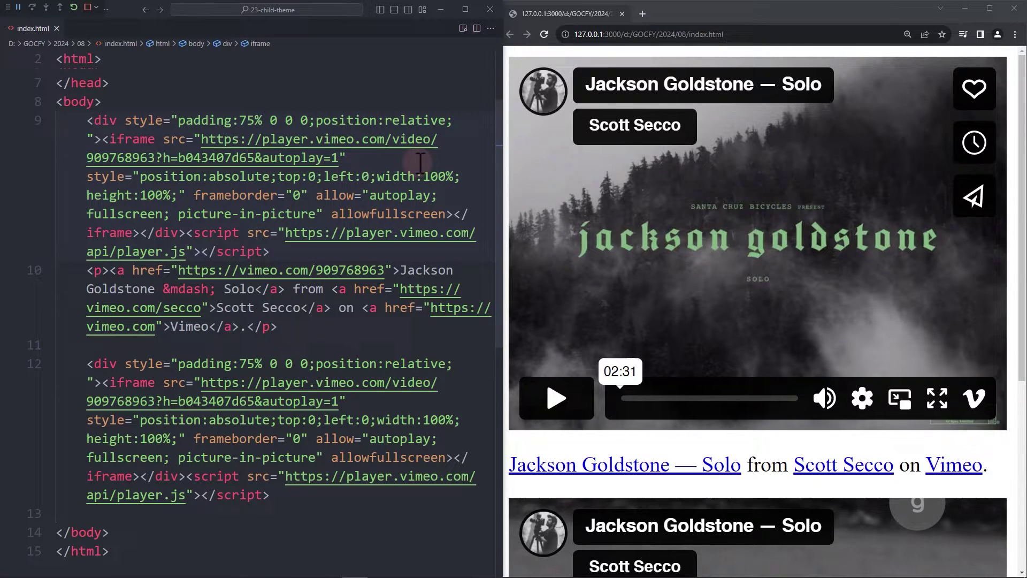
{"action": "type", "text": "&backgr"}
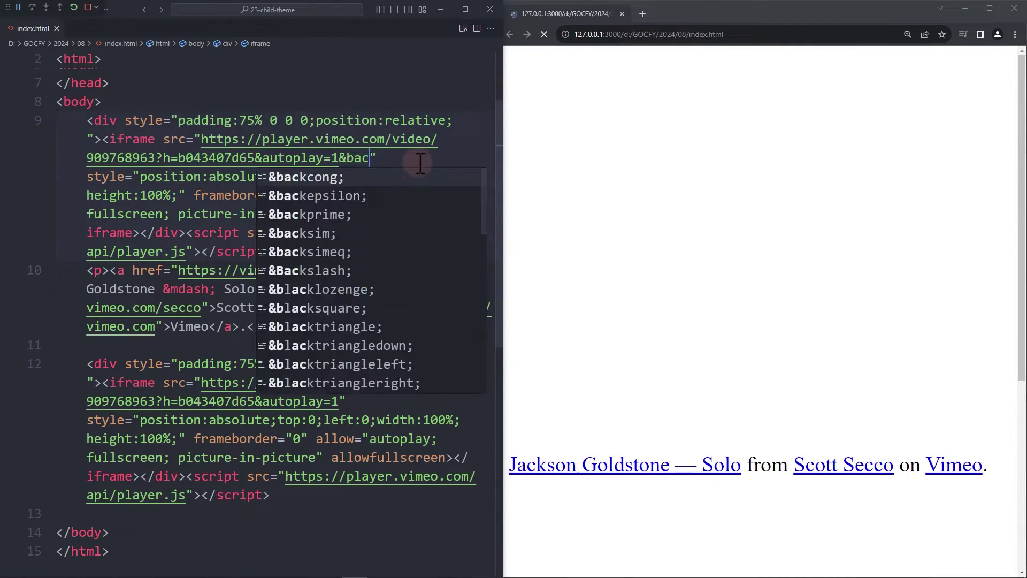
{"action": "type", "text": "ound="}
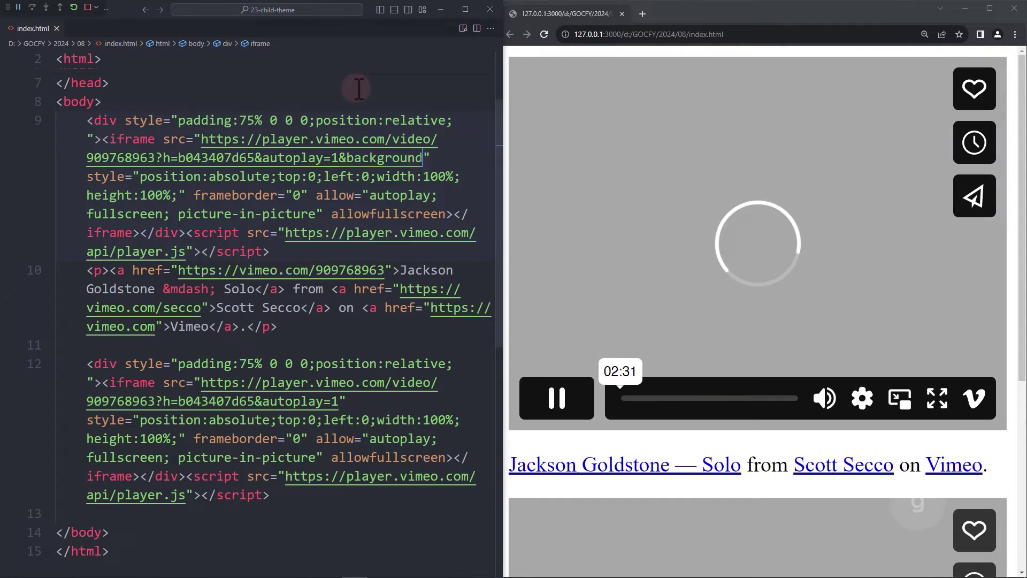
{"action": "type", "text": "1"}
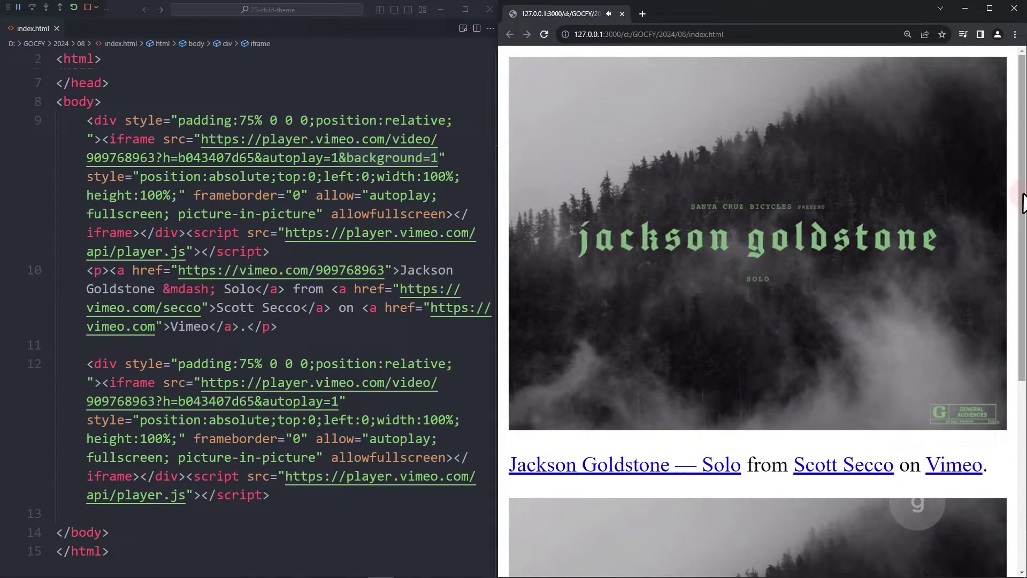
{"action": "scroll", "coordinate": [758, 321], "scroll_direction": "down", "scroll_amount": 3}
{"action": "scroll", "coordinate": [711, 397], "scroll_direction": "down", "scroll_amount": 1}
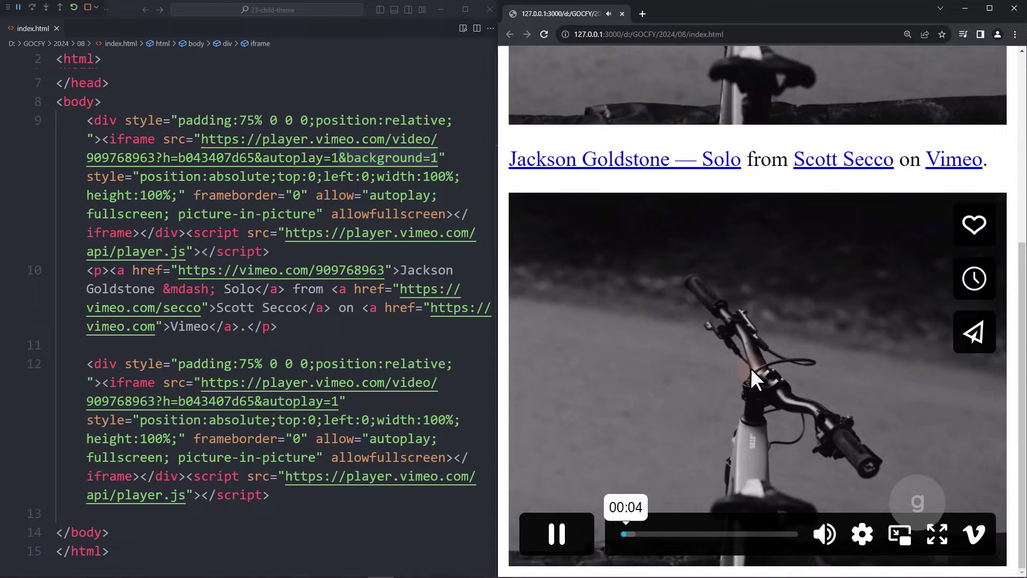
{"action": "scroll", "coordinate": [826, 250], "scroll_direction": "up", "scroll_amount": 3}
{"action": "scroll", "coordinate": [722, 225], "scroll_direction": "down", "scroll_amount": 3}
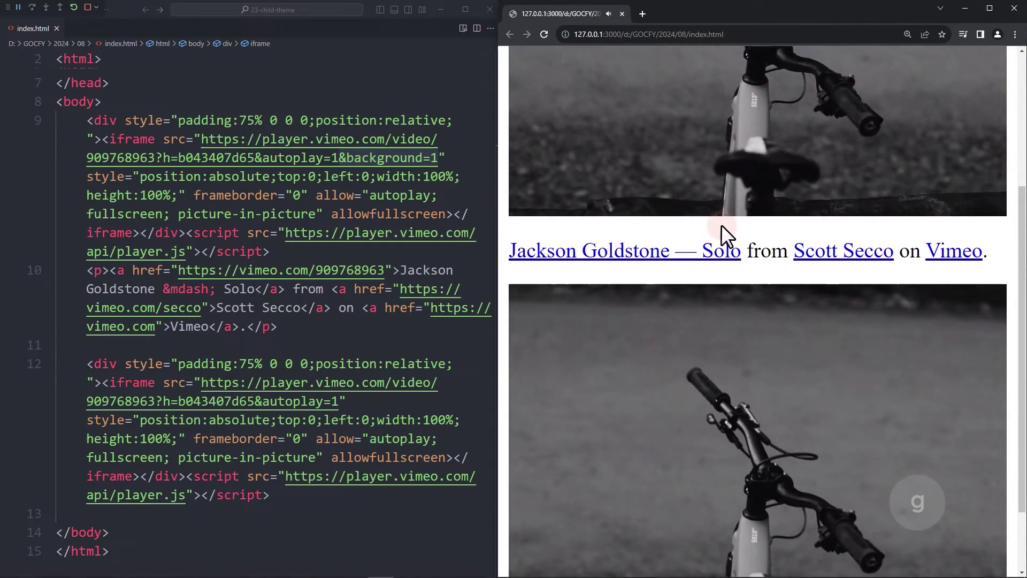
{"action": "left_click", "coordinate": [340, 401]}
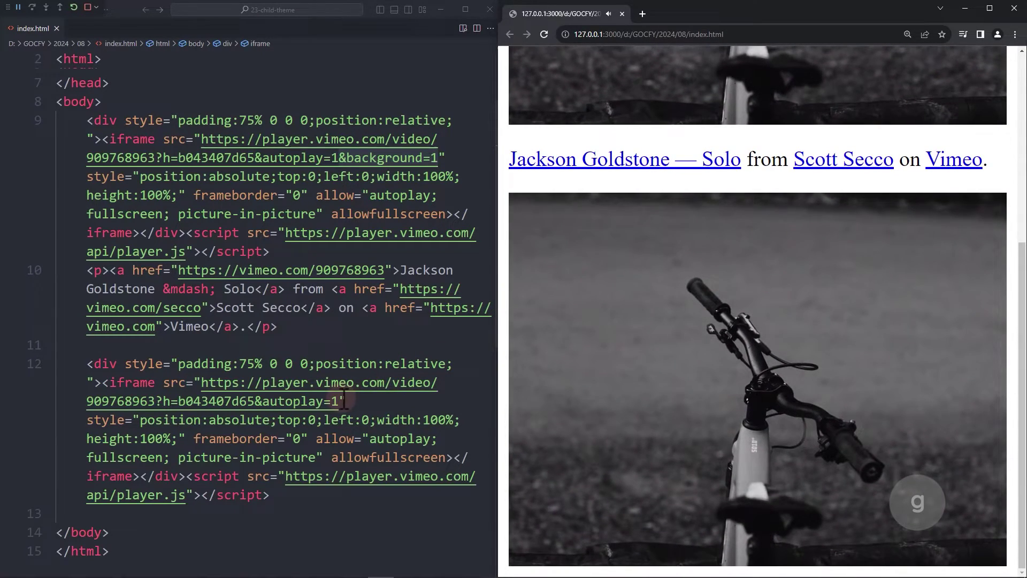
{"action": "type", "text": "&background=1"}
{"action": "key", "text": "ctrl+s"}
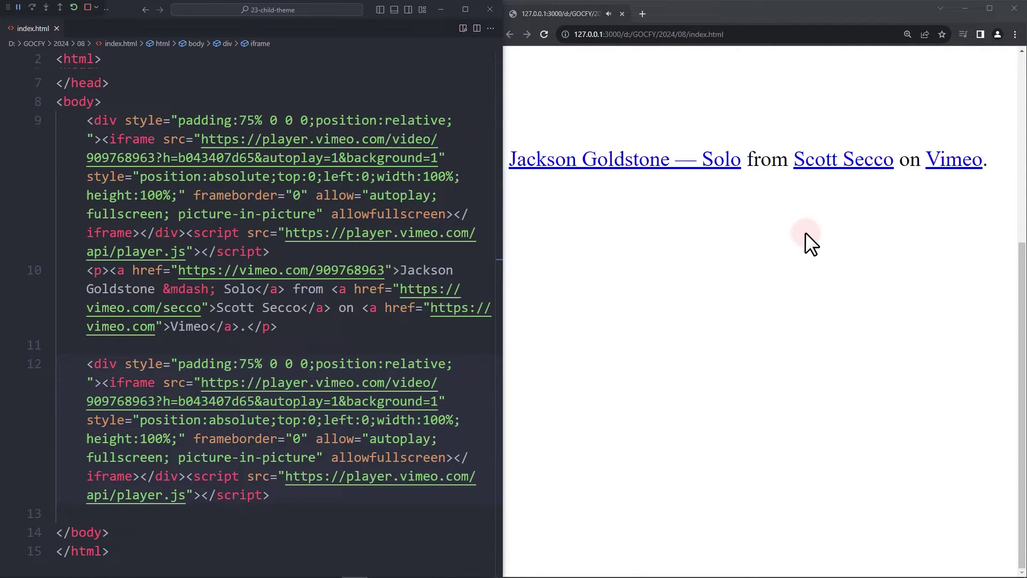